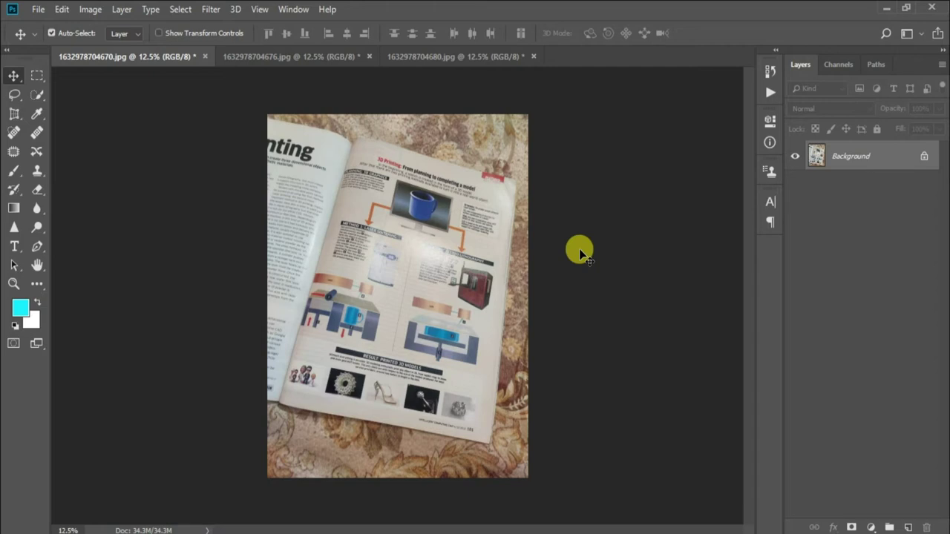
Step: Choose the Crop Tool and pull all four crop edges in to the first photo's magazine page
left_click(15, 115)
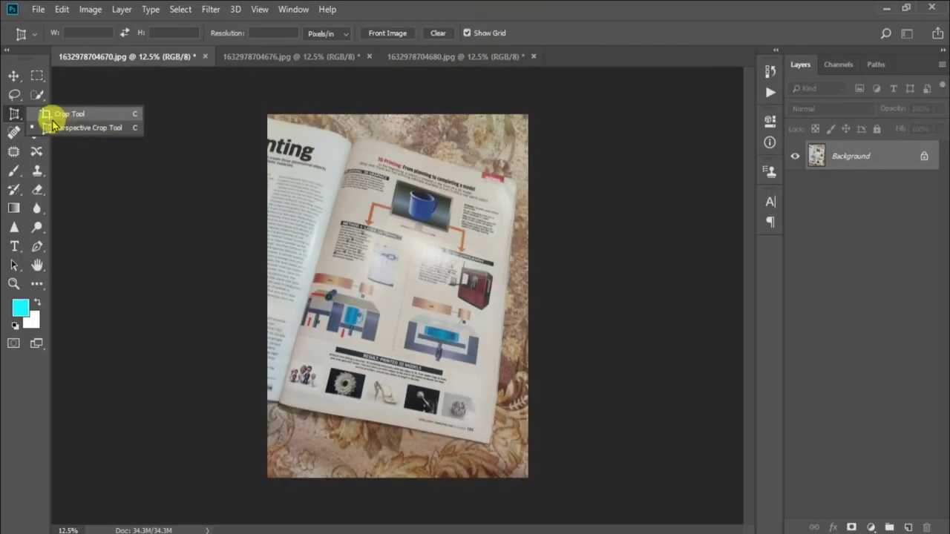
left_click(92, 116)
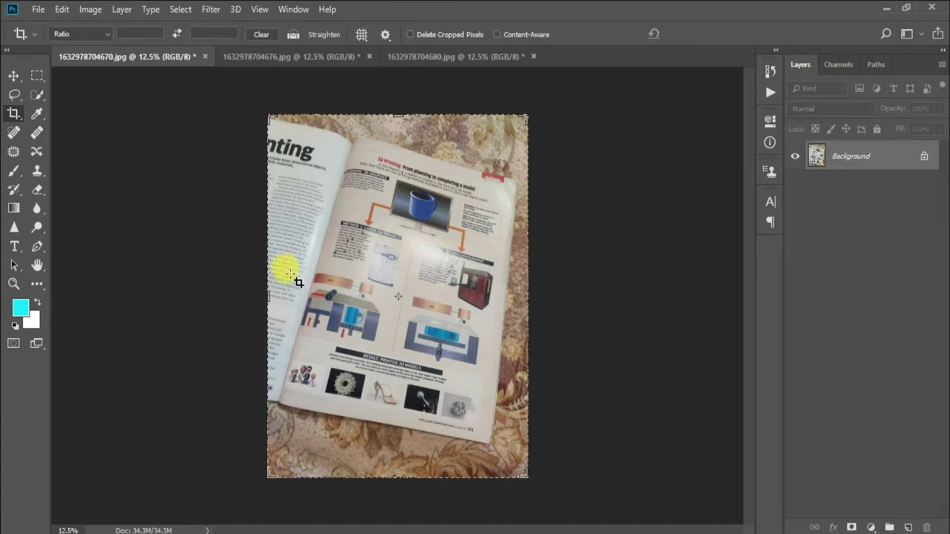
left_click_drag(268, 296, 273, 295)
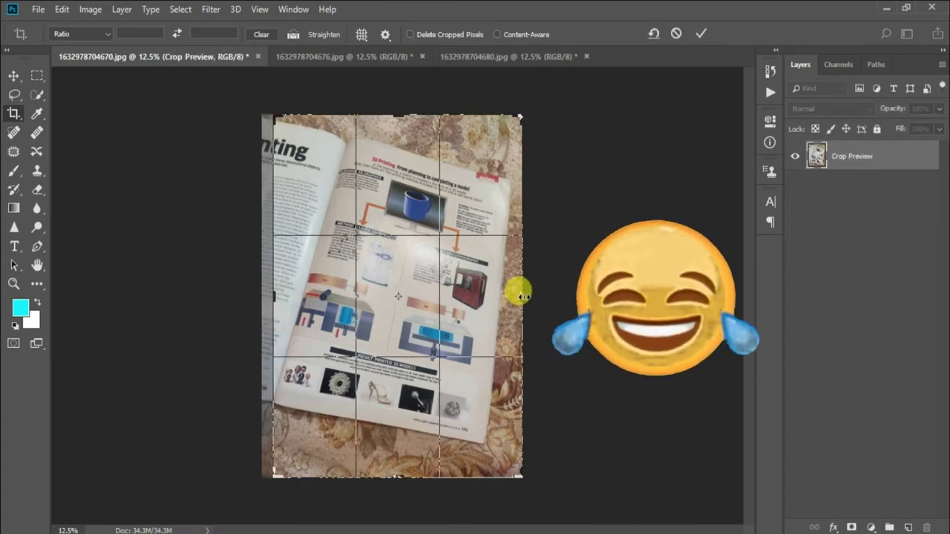
left_click_drag(525, 297, 514, 299)
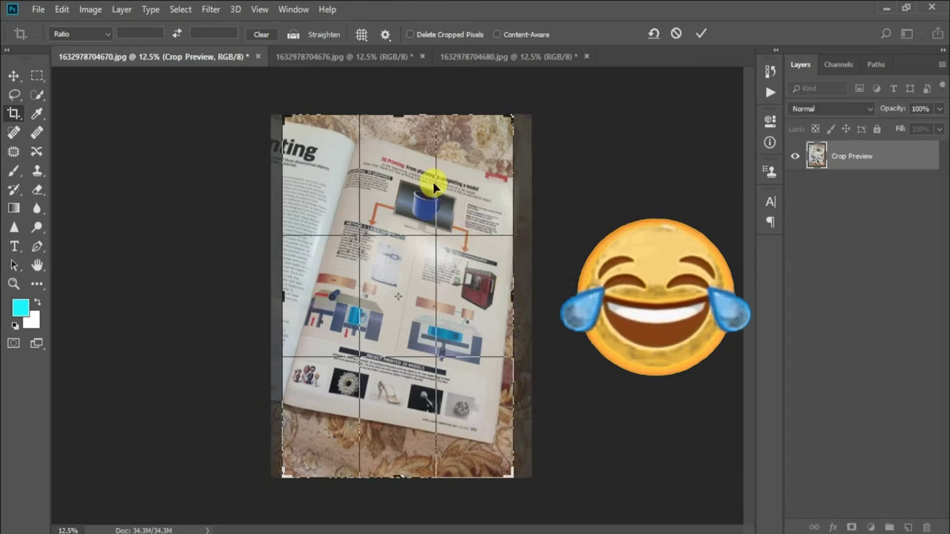
left_click_drag(391, 114, 391, 131)
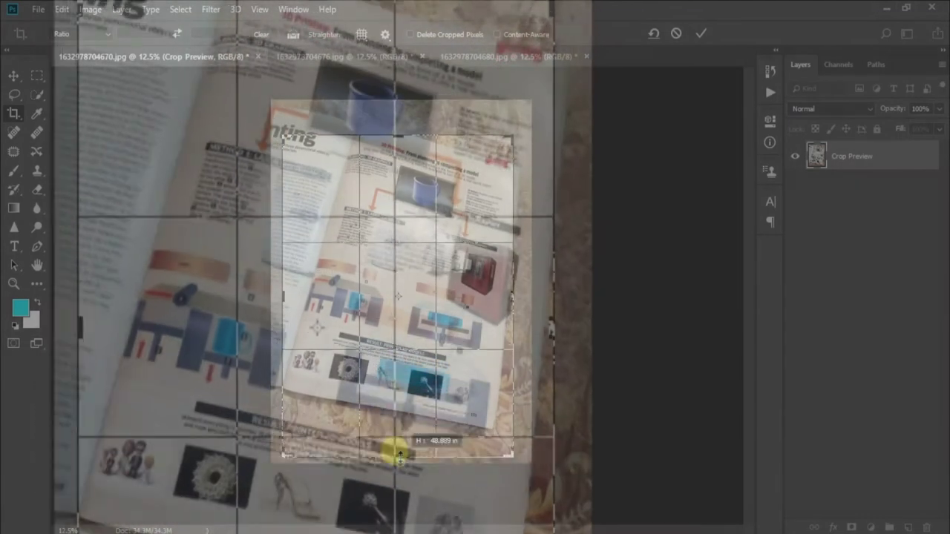
left_click_drag(392, 450, 398, 441)
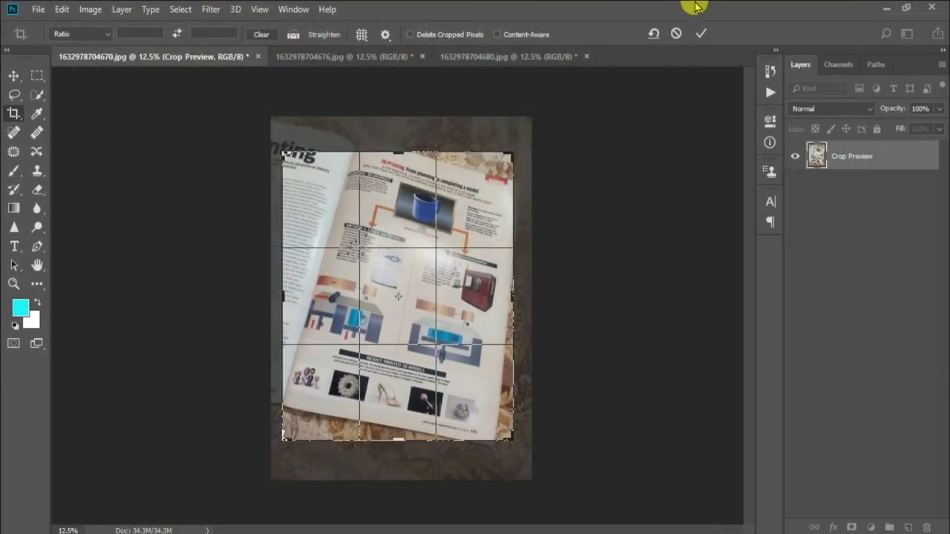
Step: Commit the crop on the first photo, zoom in and out to inspect, then switch to the Move tool
left_click(700, 33)
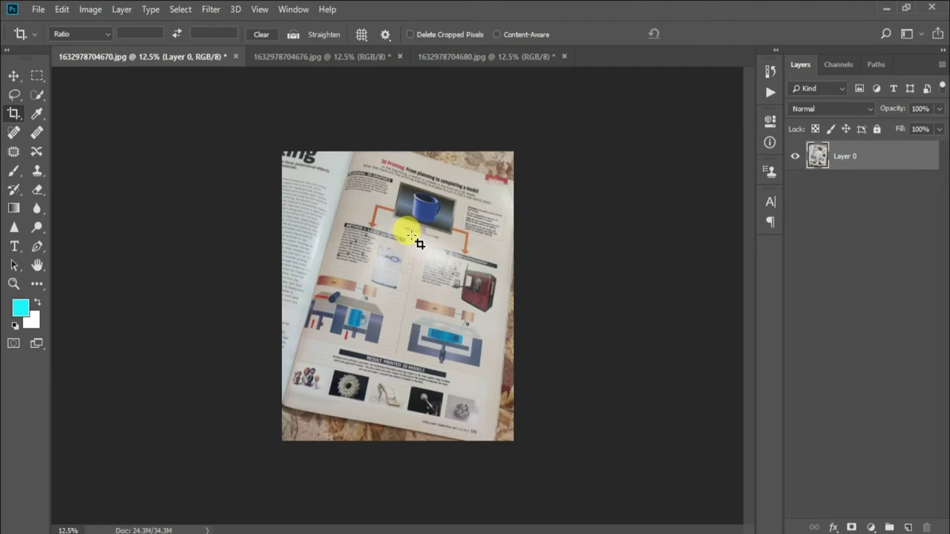
scroll(412, 236, "up", 2)
scroll(412, 236, "up", 1)
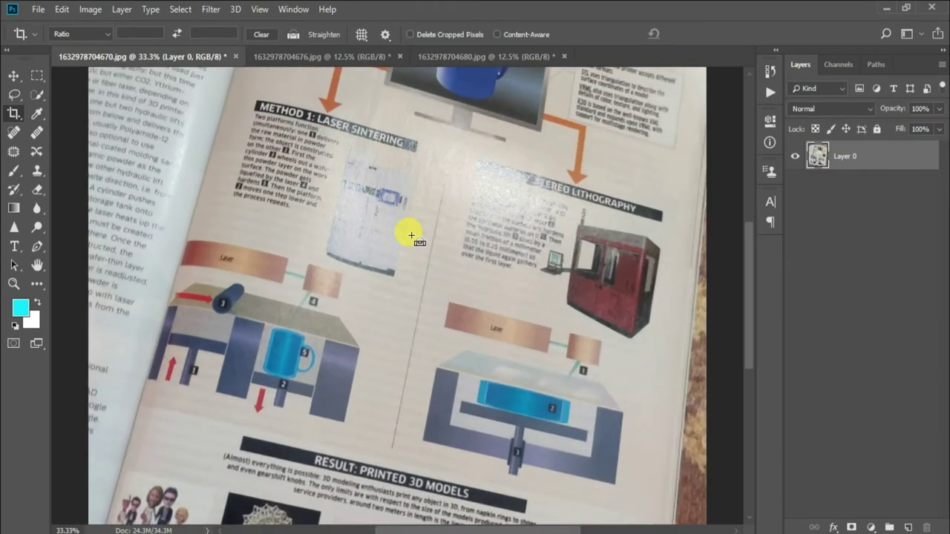
scroll(412, 236, "up", 1)
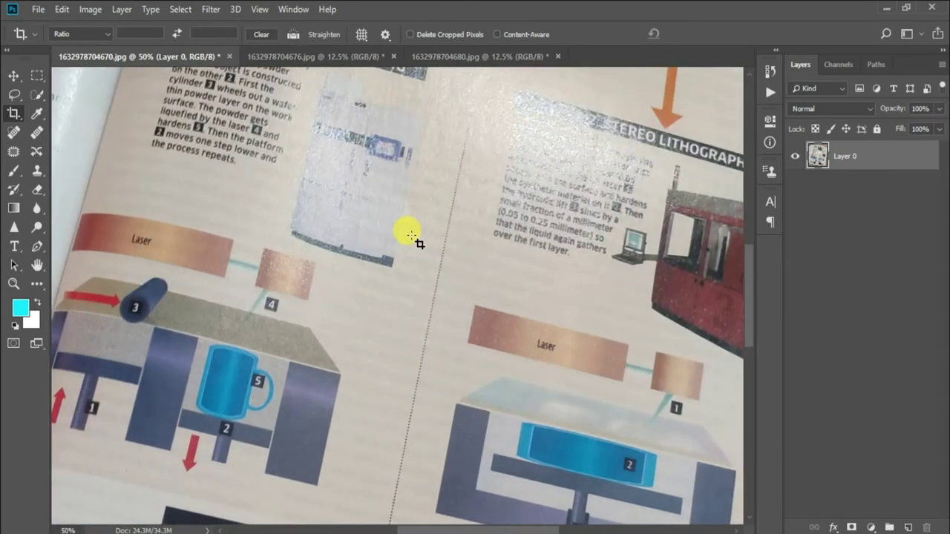
scroll(411, 236, "down", 1)
scroll(412, 236, "down", 1)
scroll(412, 236, "down", 1)
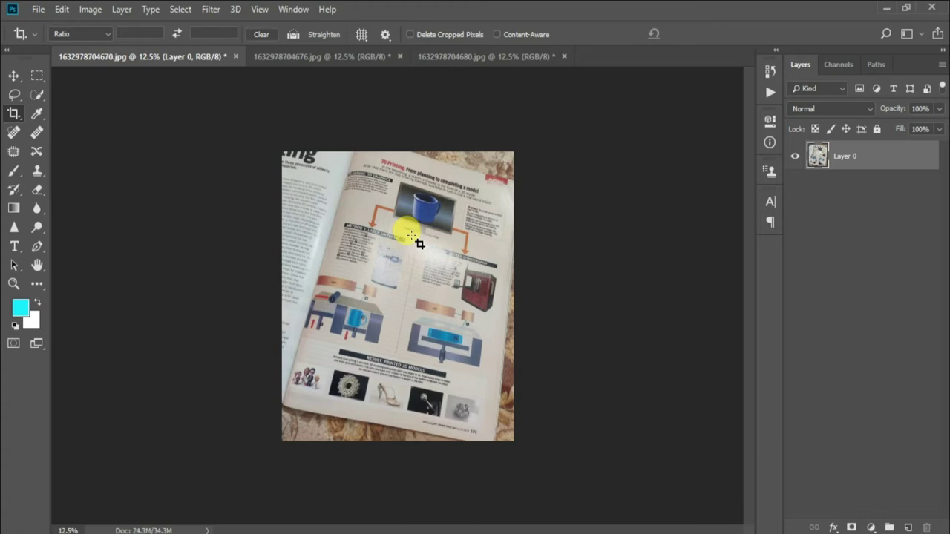
key("v")
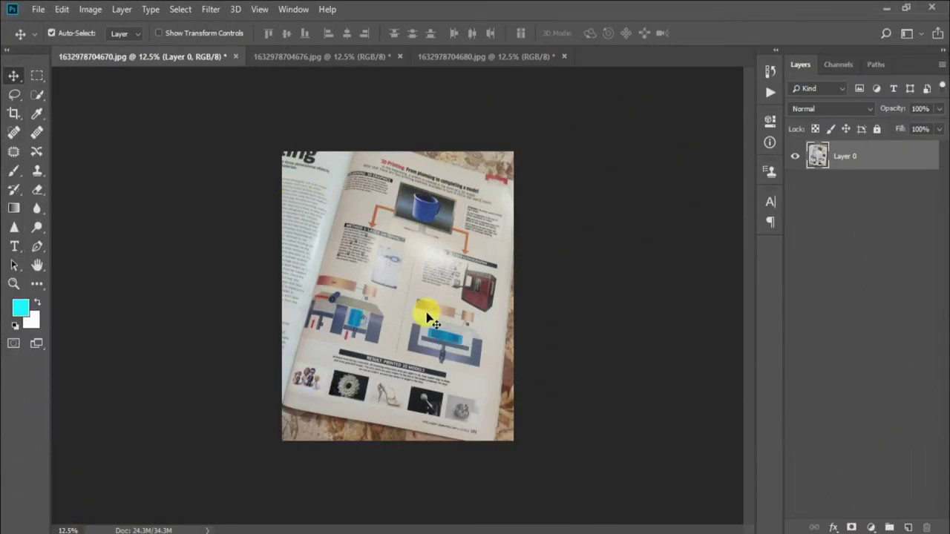
Step: Switch to the second photo (3D Printing page) and bring up the crop tool choices
left_click(304, 56)
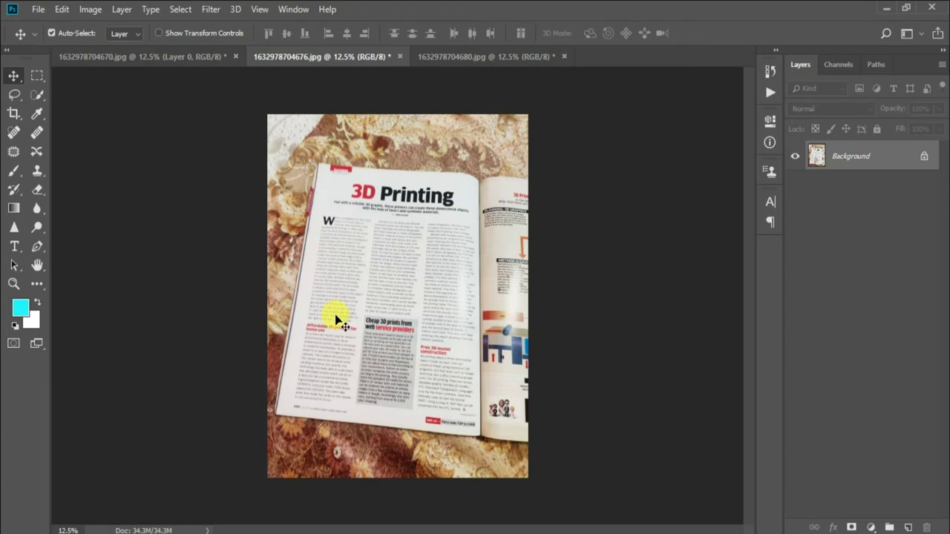
left_click(12, 115)
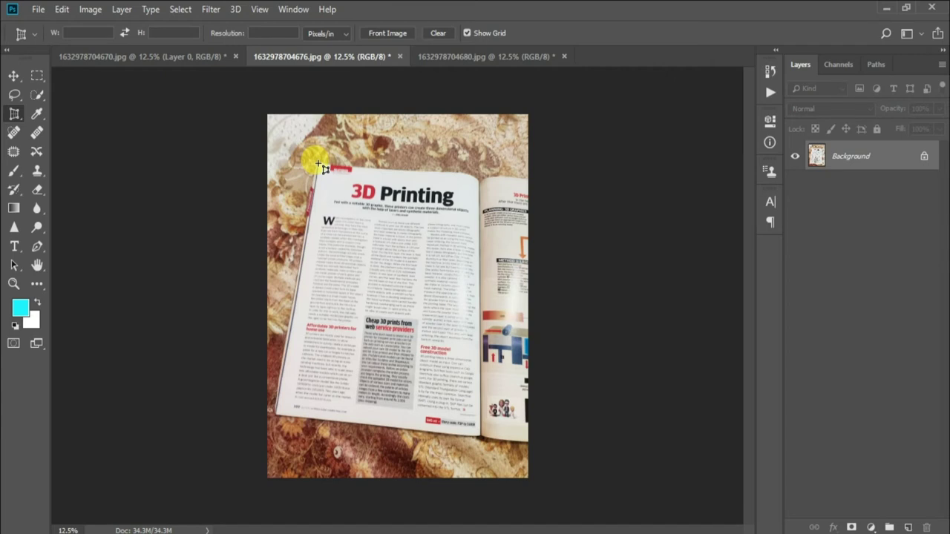
Step: Mark the 3D Printing page's four corners with the Perspective Crop Tool, adjusting the bottom-left corner onto the page
left_click(318, 163)
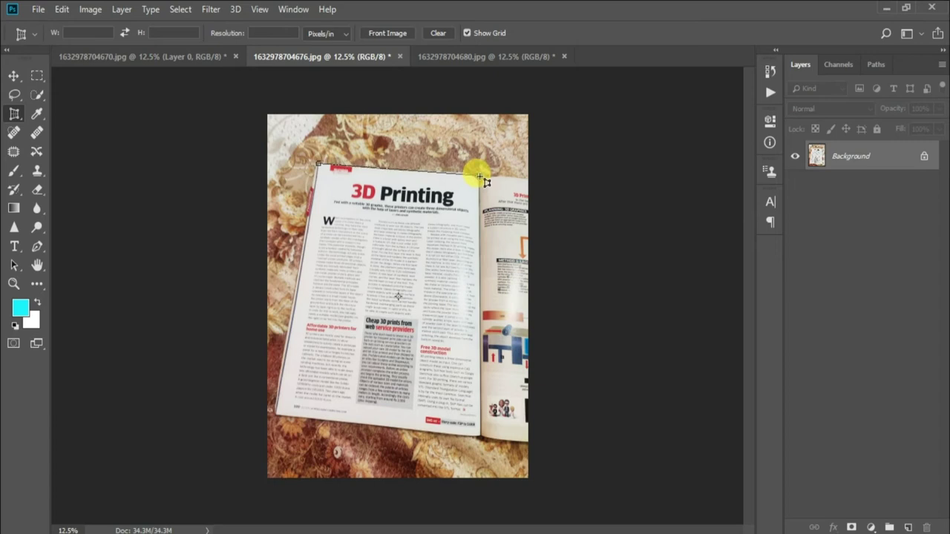
left_click(479, 178)
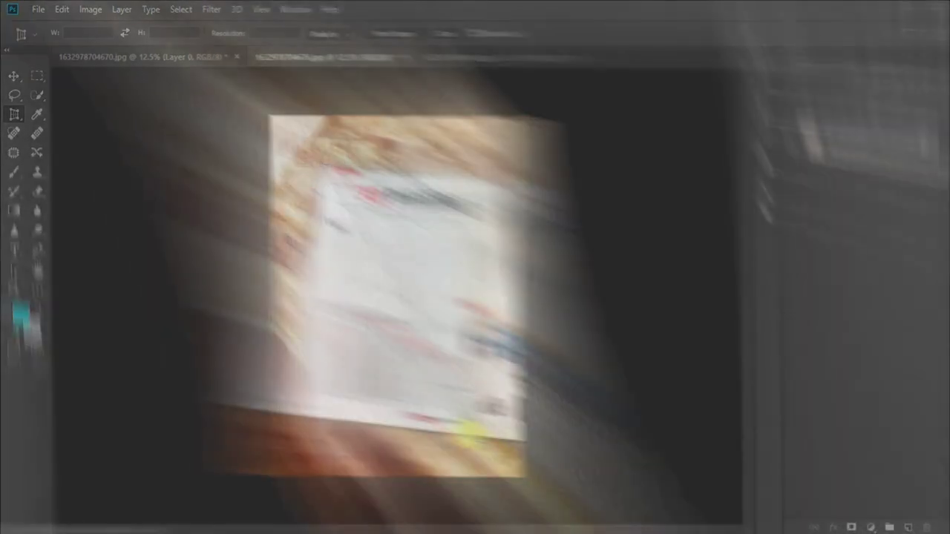
left_click(480, 438)
left_click_drag(352, 437, 276, 413)
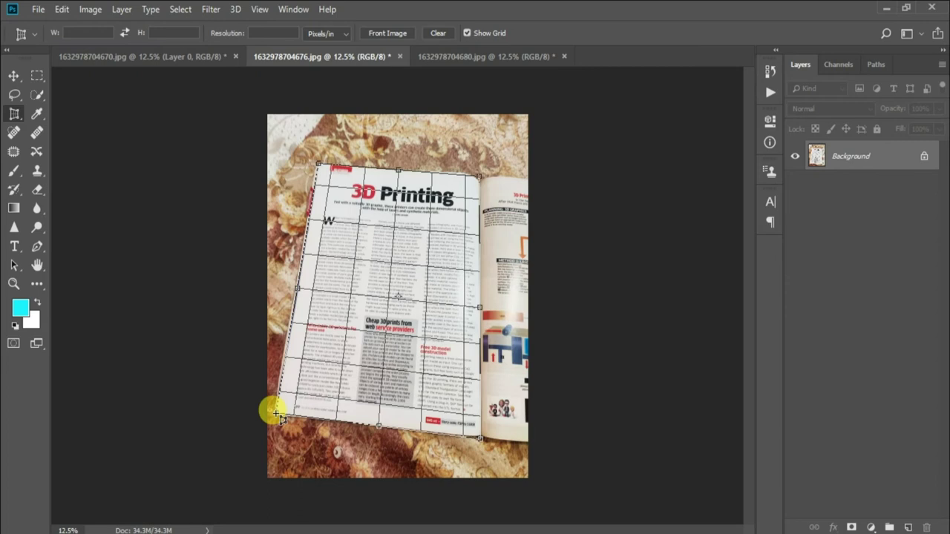
left_click_drag(275, 413, 275, 410)
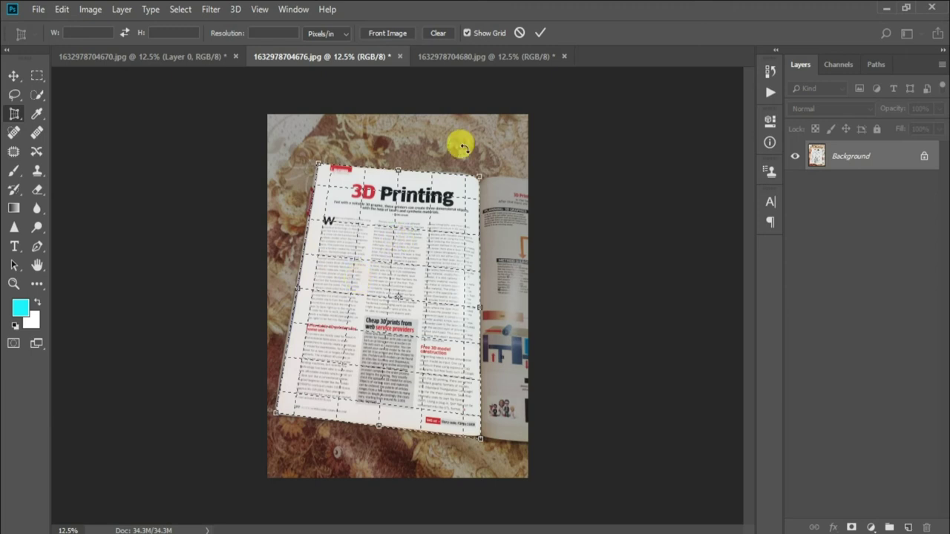
Step: Commit the perspective crop and zoom in and out to check the flattened 3D Printing page
left_click(541, 33)
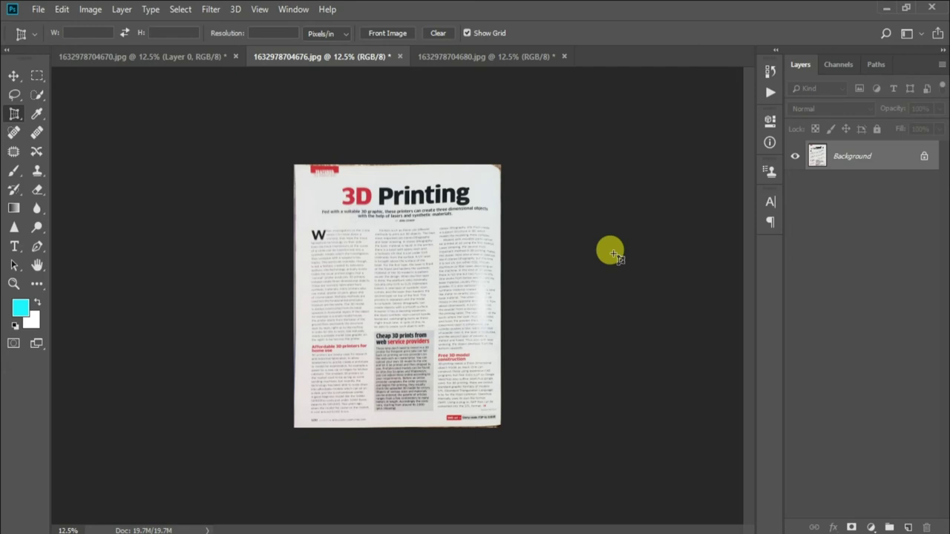
key("ctrl+plus")
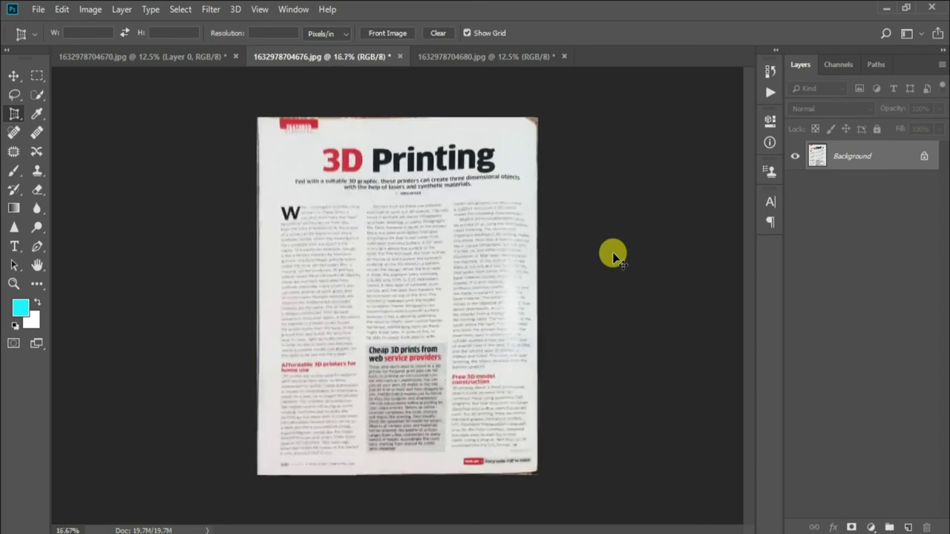
key("ctrl+plus")
key("ctrl+plus")
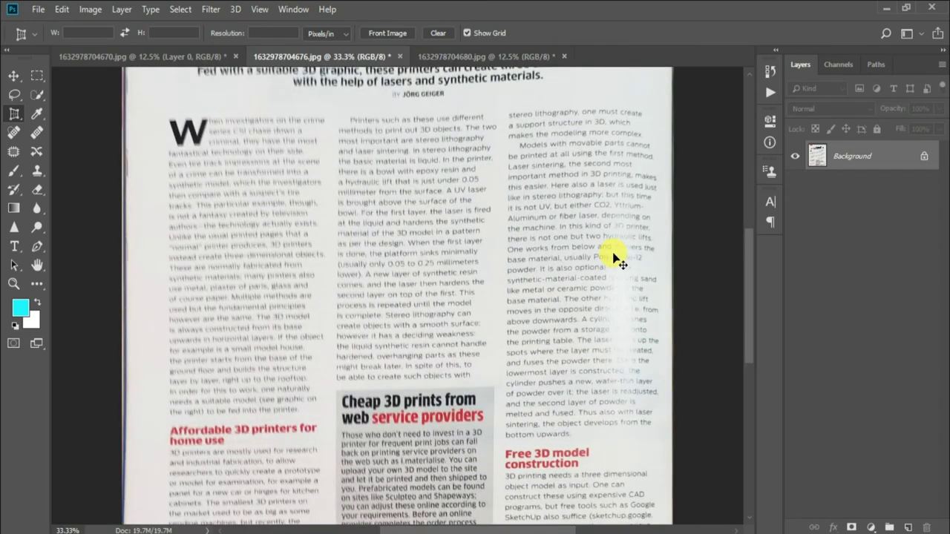
key("ctrl+minus")
key("ctrl+minus")
key("ctrl+minus")
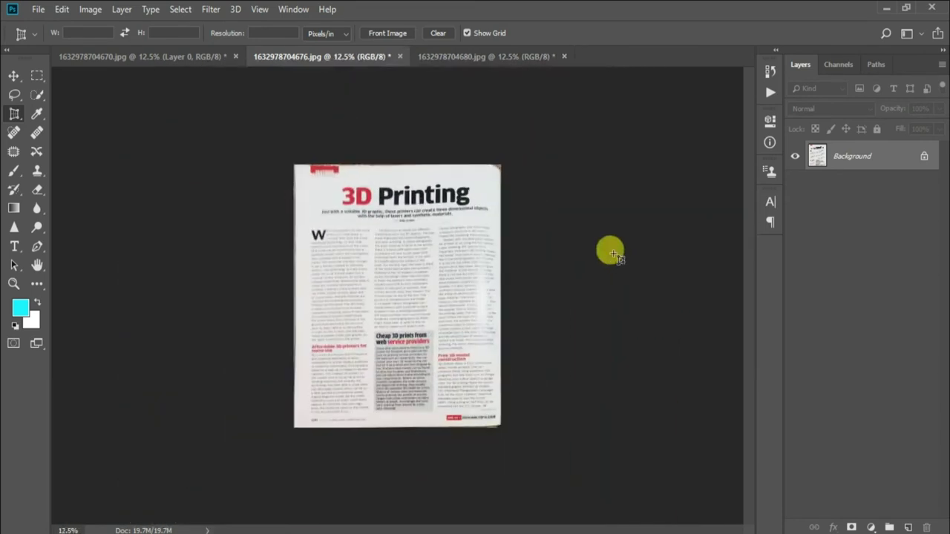
key("v")
left_click(448, 58)
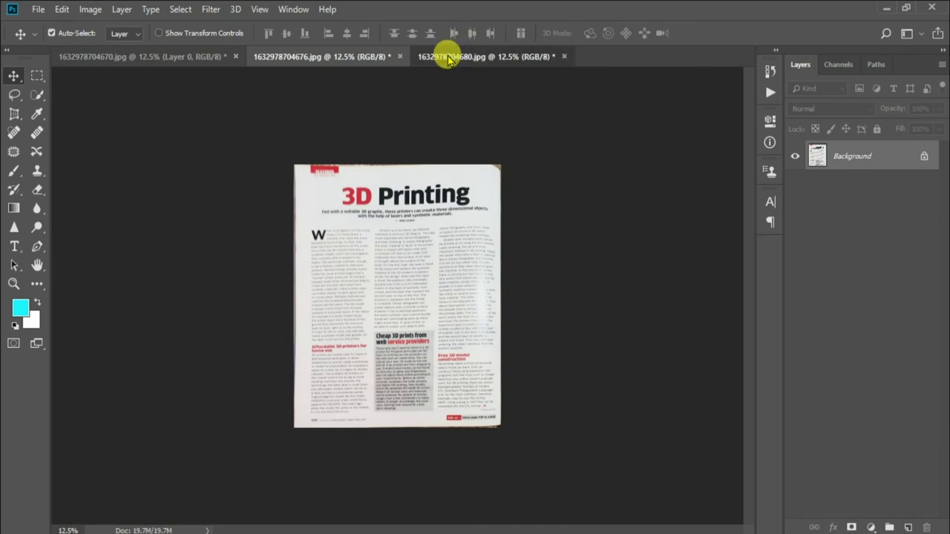
Step: Switch to the third photo (Intel Tech-Mom page) and choose the Perspective Crop Tool
left_click(448, 58)
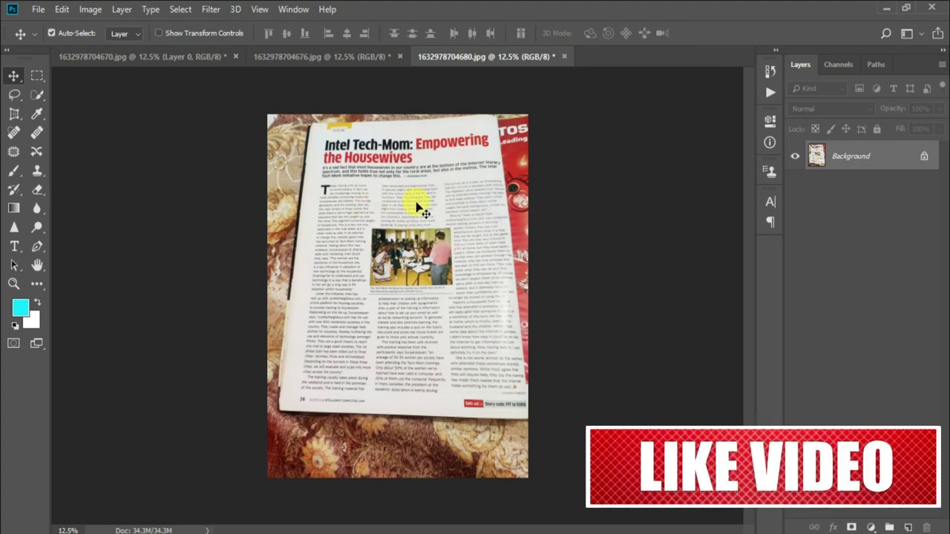
left_click(13, 113)
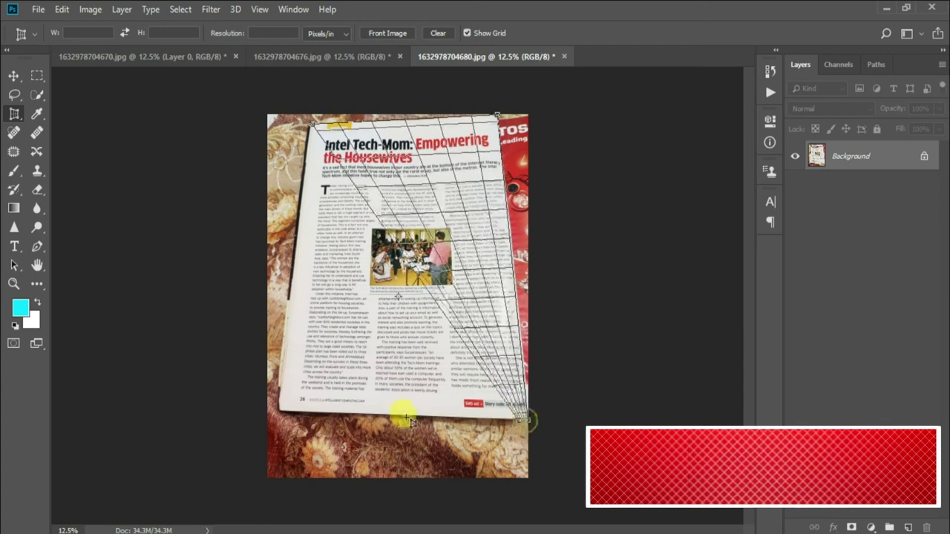
Step: Drag the last corner to the Intel Tech-Mom page's bottom-left and commit the perspective crop
left_click_drag(408, 421, 285, 414)
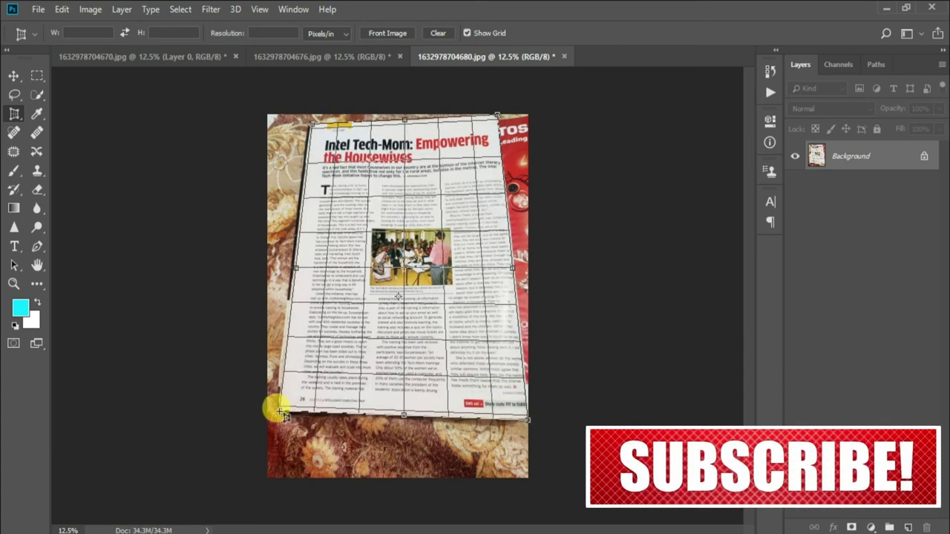
left_click(284, 414)
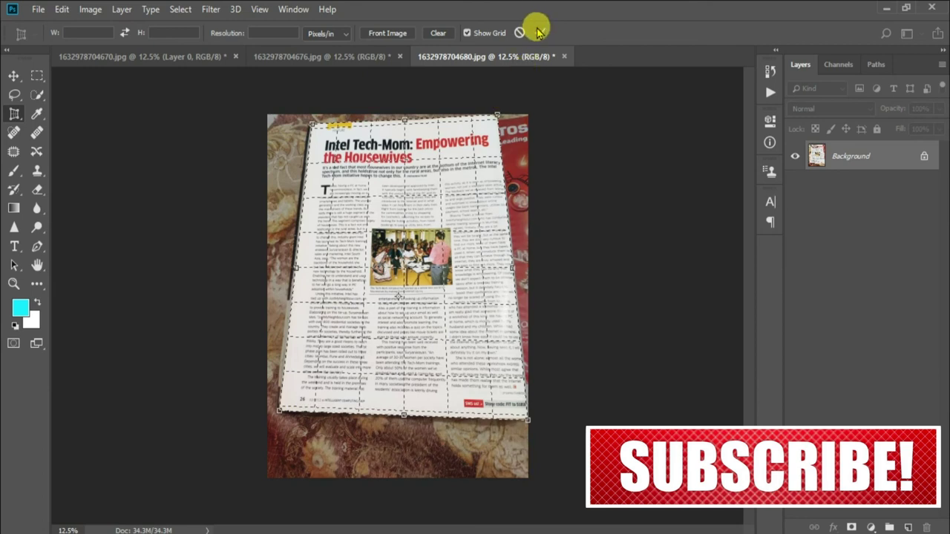
key("Return")
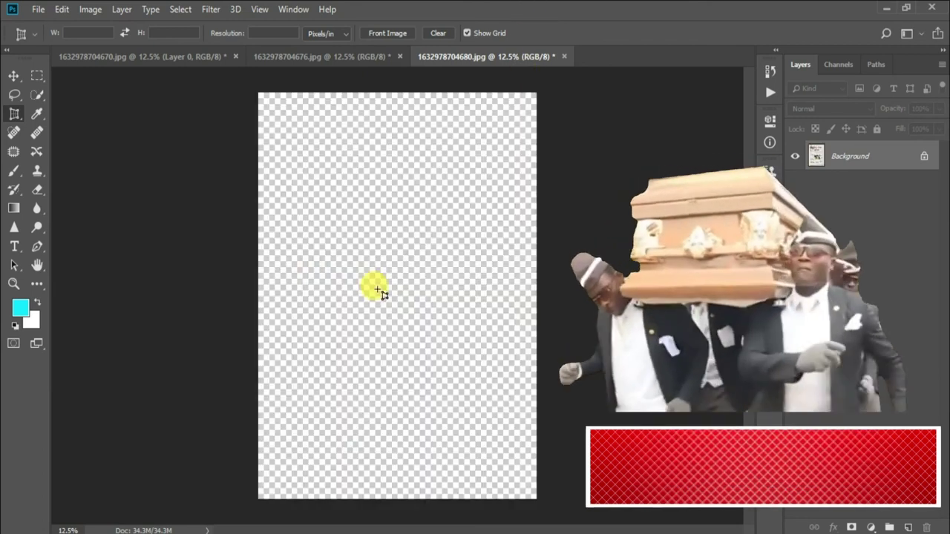